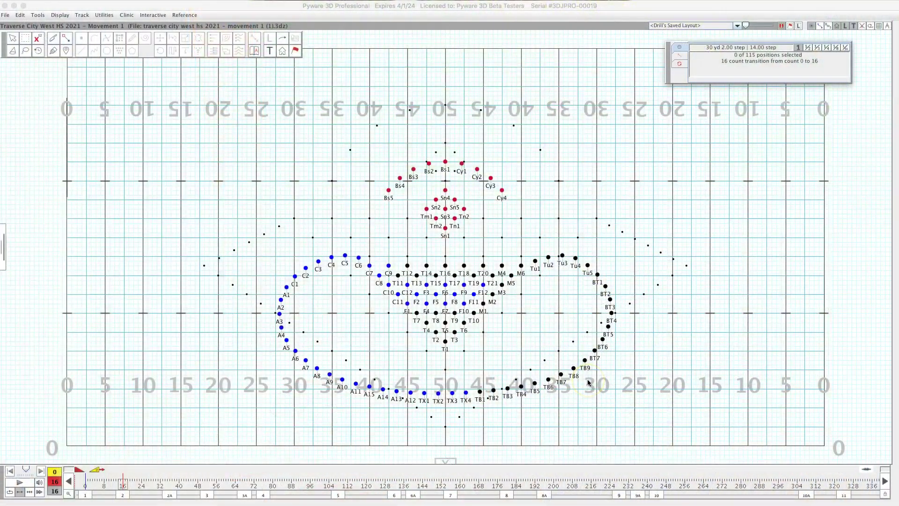
Open the Audio File Synchronization options from the timeline's speaker button
left_click(589, 383)
left_click(583, 352)
left_click(472, 357)
left_click(39, 482)
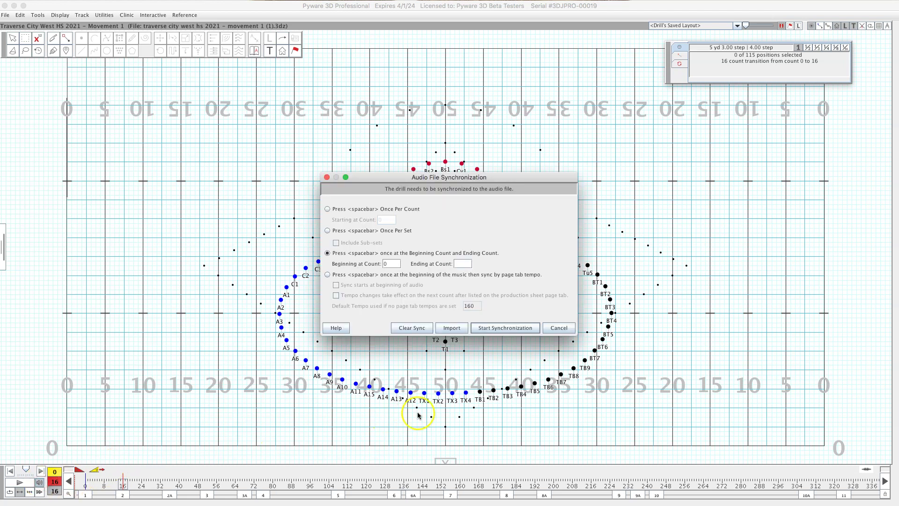
Compare the Once Per Count, Once Per Set and beginning/ending counts sync modes
left_click(412, 211)
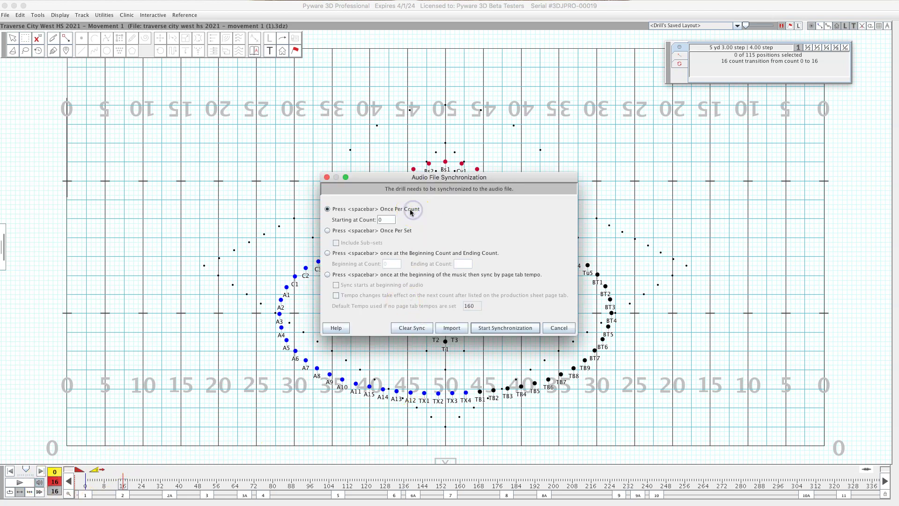
left_click(349, 232)
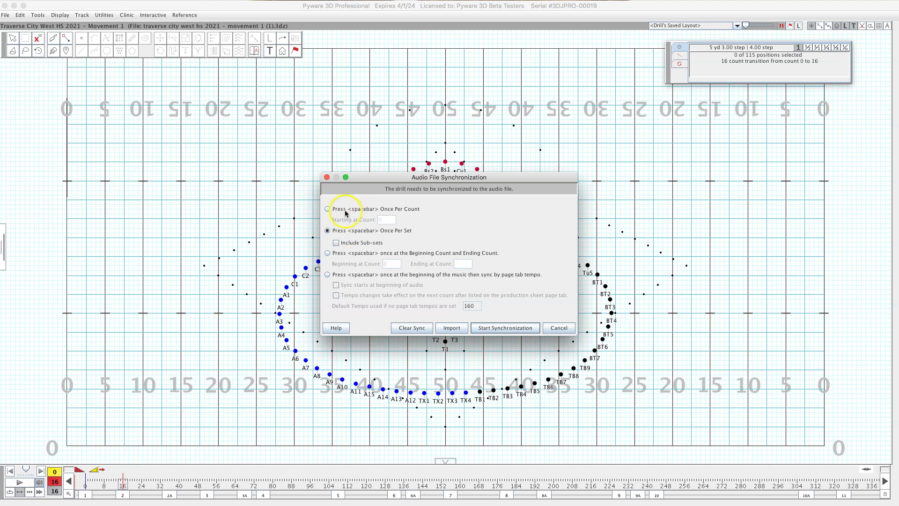
left_click(345, 209)
left_click(346, 232)
left_click(347, 210)
left_click(348, 231)
left_click(361, 254)
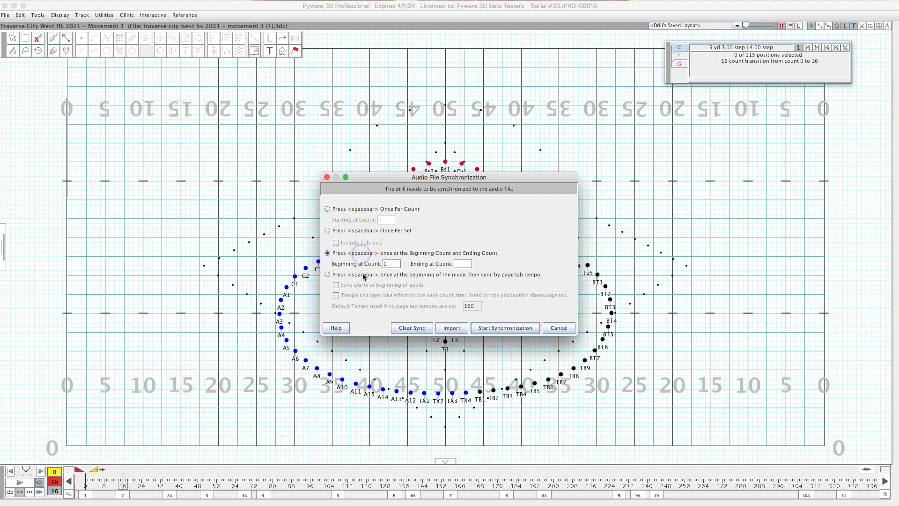
Try page tab tempo syncing, then settle on Once Per Count starting at count 0
left_click(341, 275)
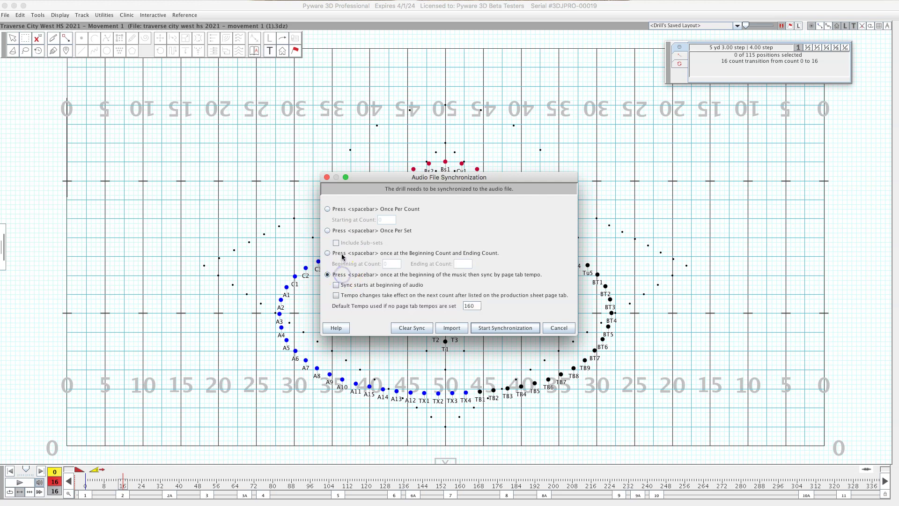
left_click(342, 253)
left_click(345, 275)
left_click(348, 254)
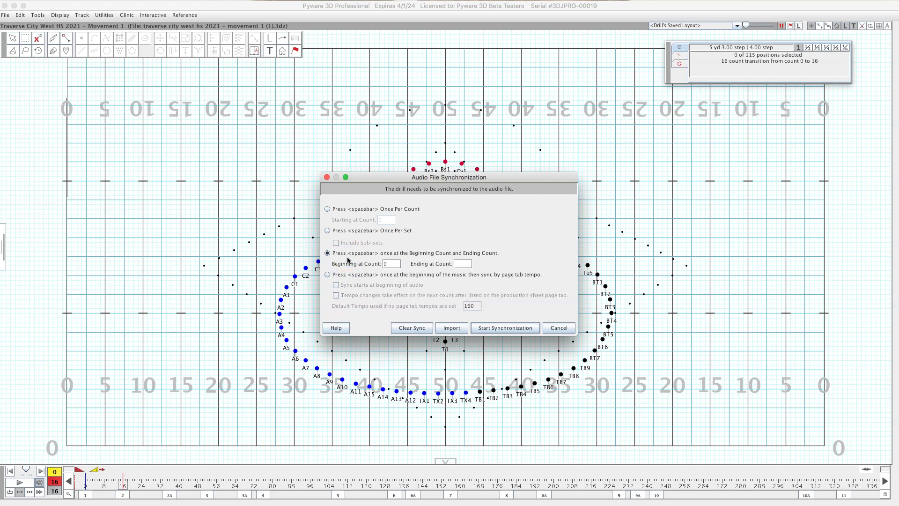
left_click(354, 276)
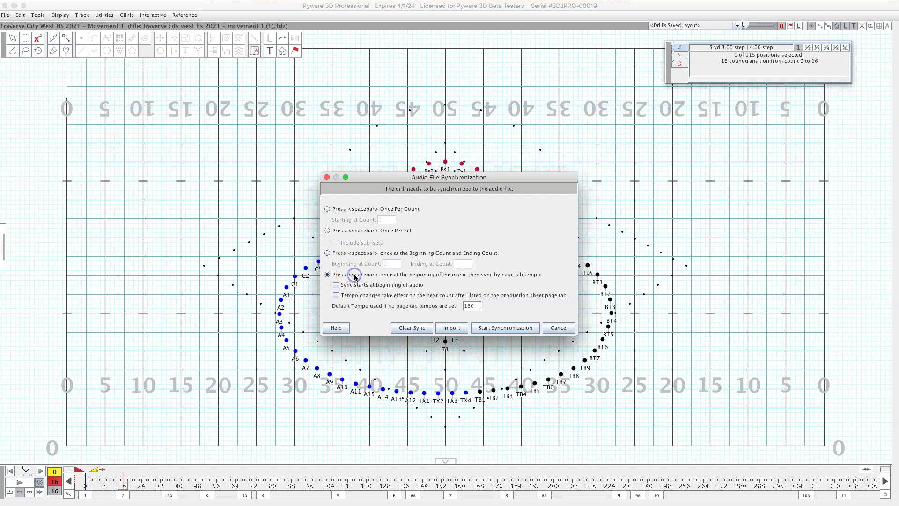
left_click(355, 209)
left_click(357, 232)
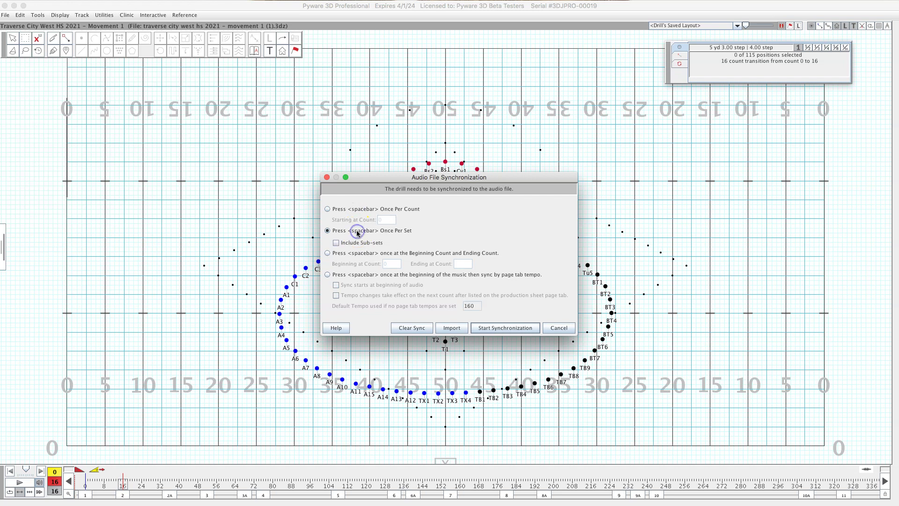
left_click(328, 210)
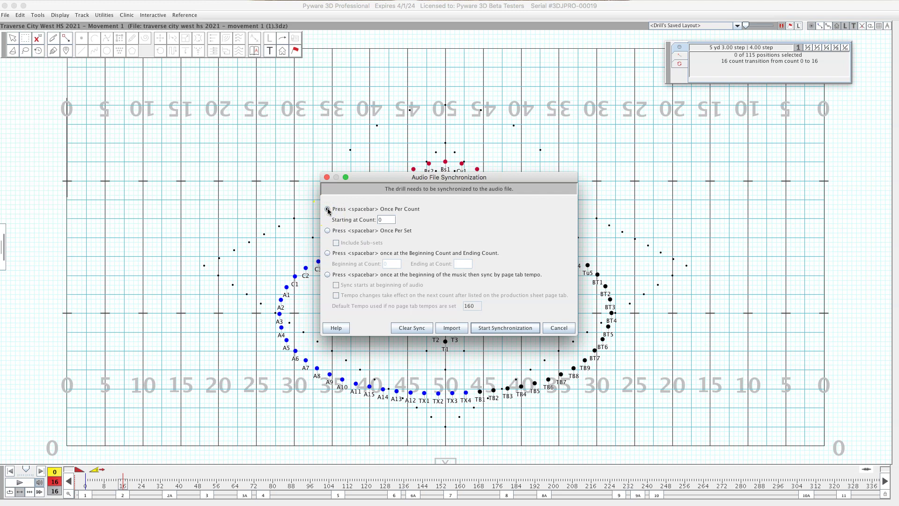
left_click_drag(436, 210, 452, 215)
Start synchronization and tap the spacebar on every count as the music plays
left_click(505, 328)
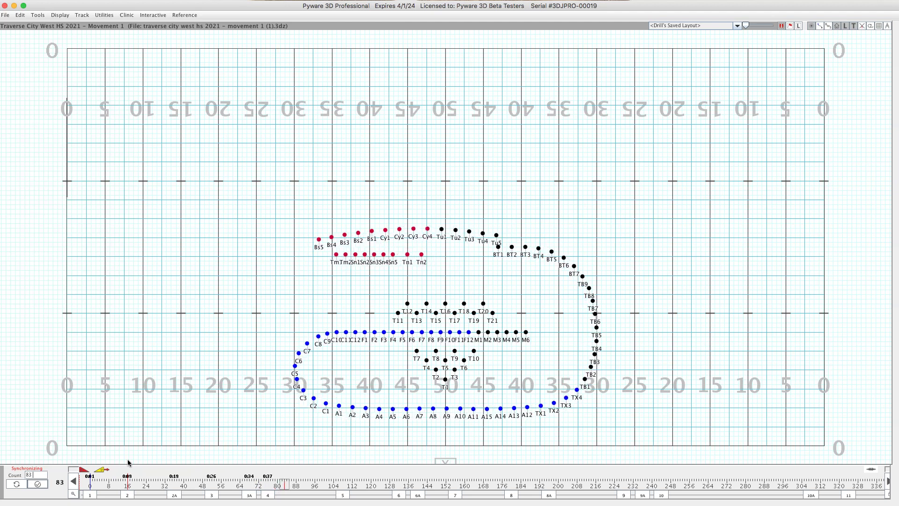
Stop syncing, choose Once Per Set with Include Sub-sets, and clear the existing sync
left_click(80, 480)
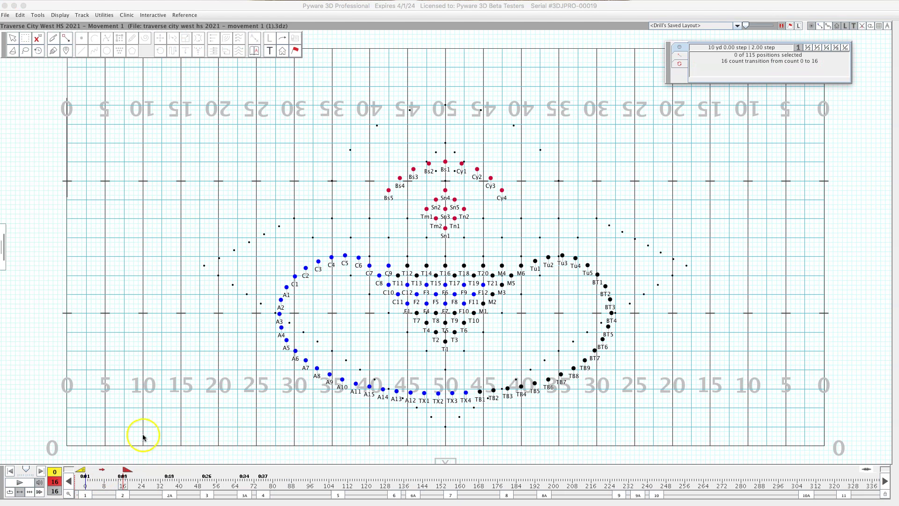
left_click(40, 482)
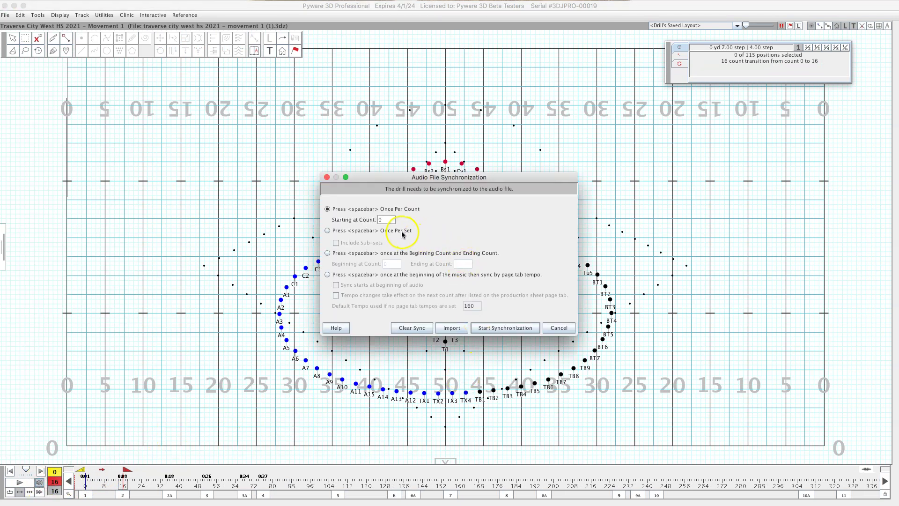
left_click(397, 231)
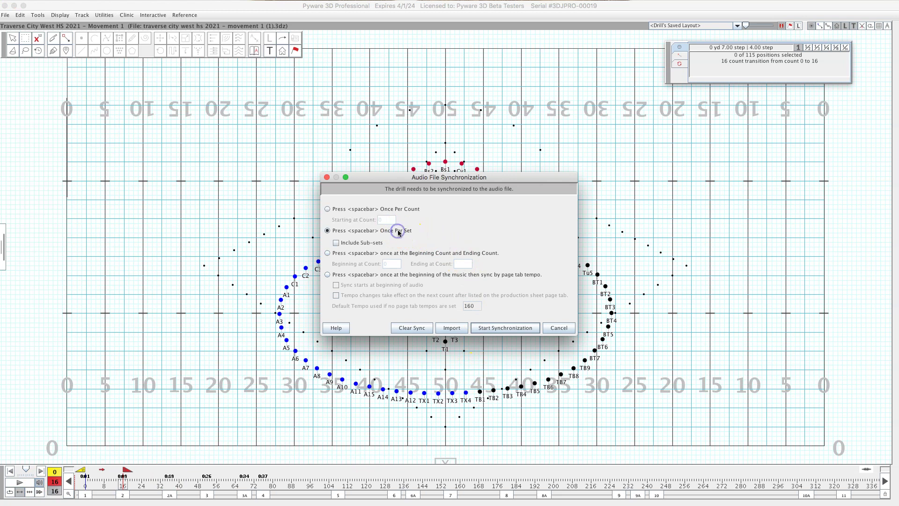
left_click(336, 242)
left_click(414, 328)
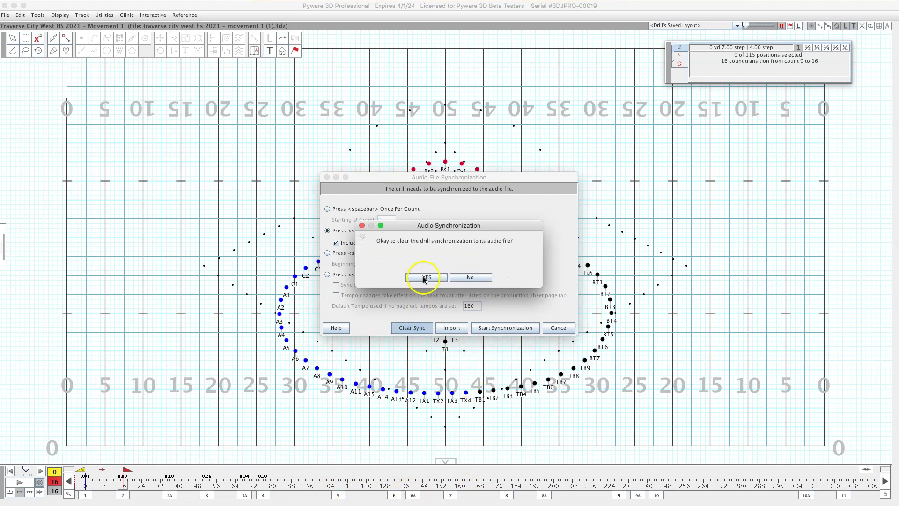
left_click(424, 277)
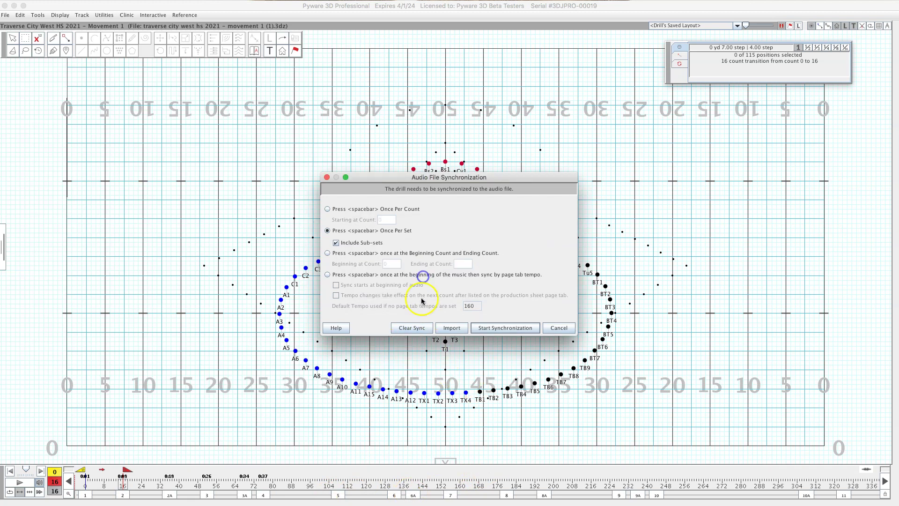
Tap the spacebar at each set's start during playback, then stop synchronizing
left_click(509, 330)
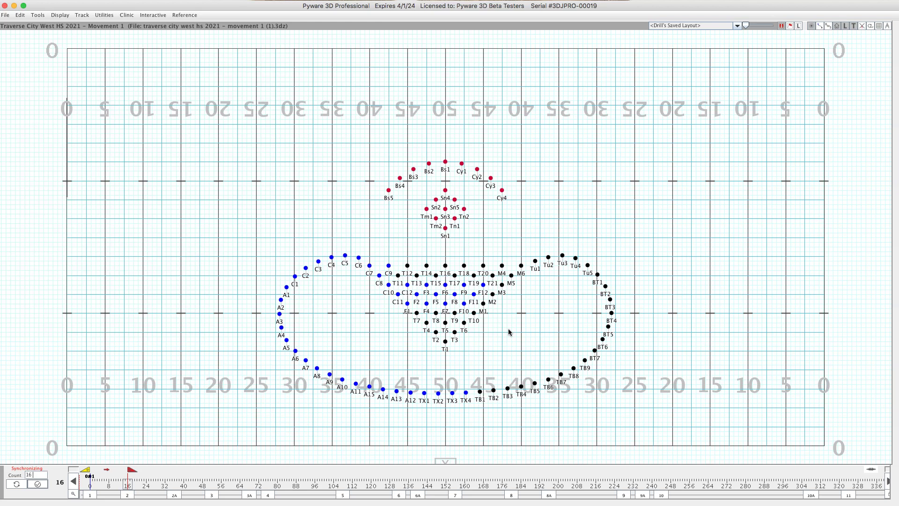
key("space")
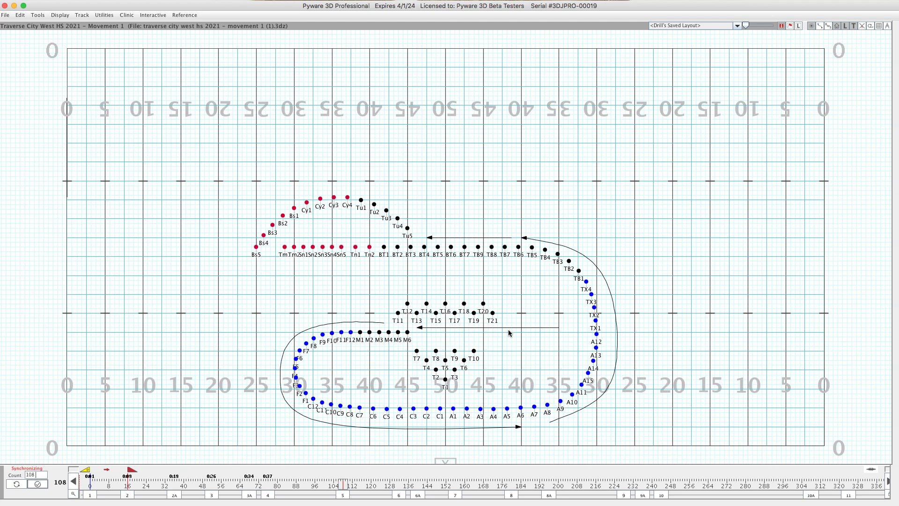
left_click(38, 484)
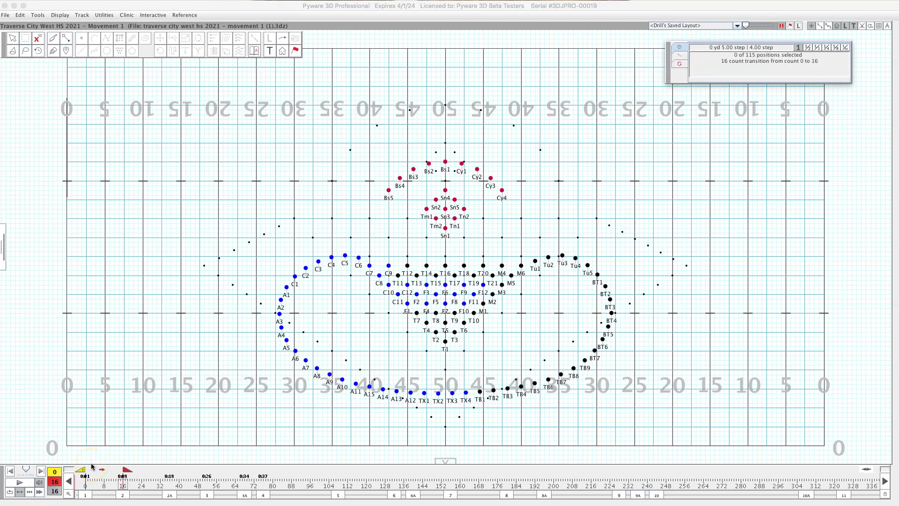
Extend the timeline preview to count 76, then reset both markers to count 0
left_click(126, 476)
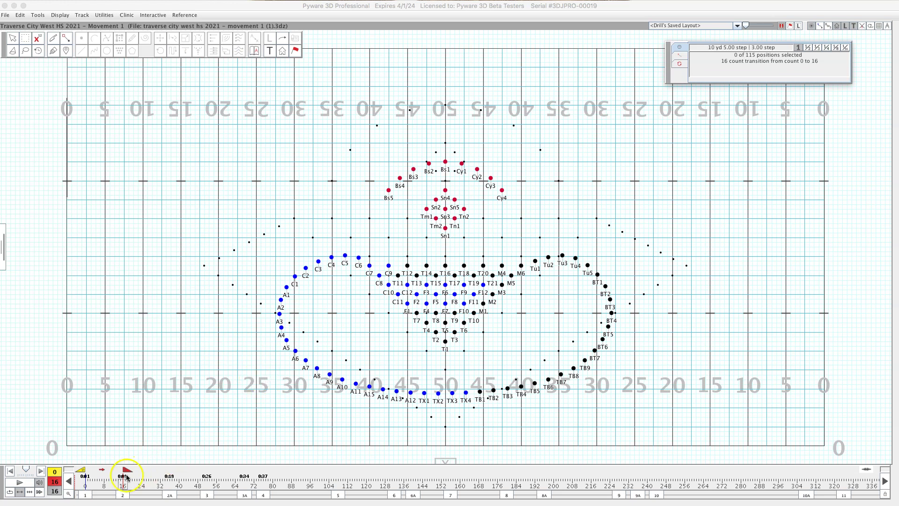
mouse_move(126, 477)
left_mouse_down()
mouse_move(257, 482)
mouse_move(262, 497)
left_mouse_up()
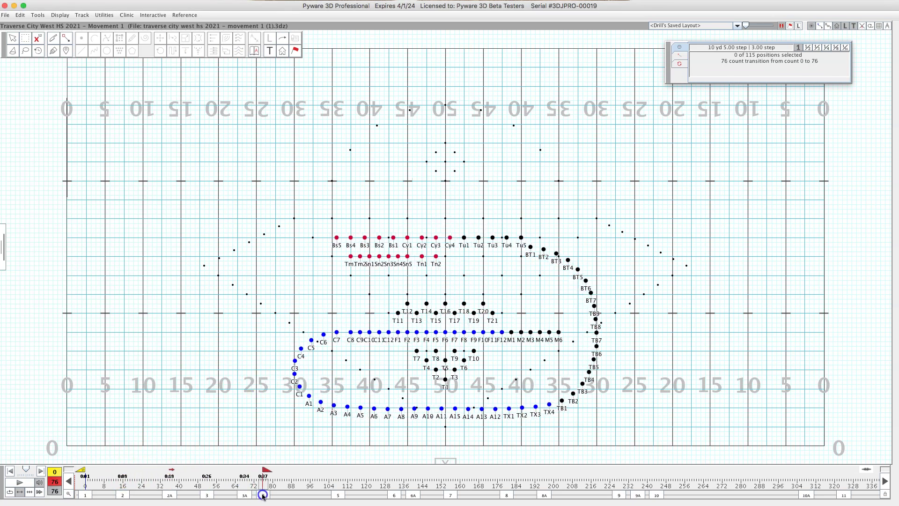
left_click(85, 487)
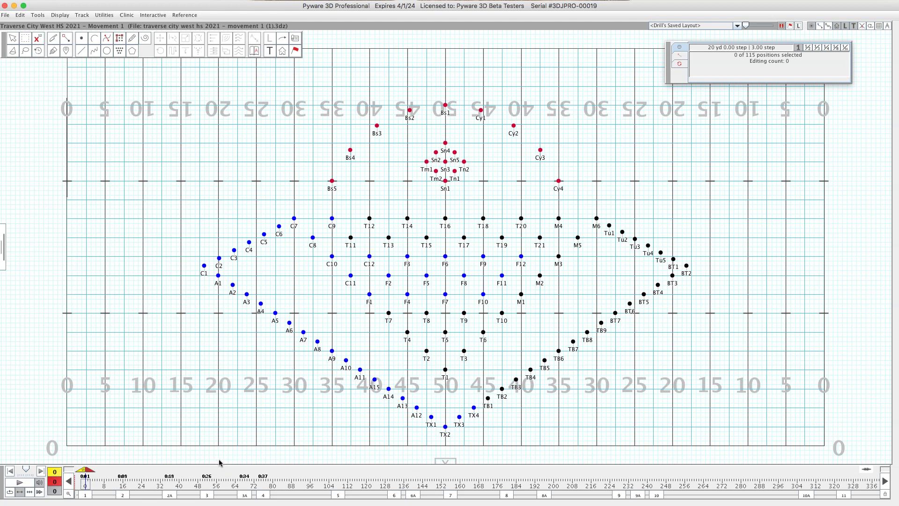
left_click(85, 485)
left_click(143, 490)
left_click(147, 489)
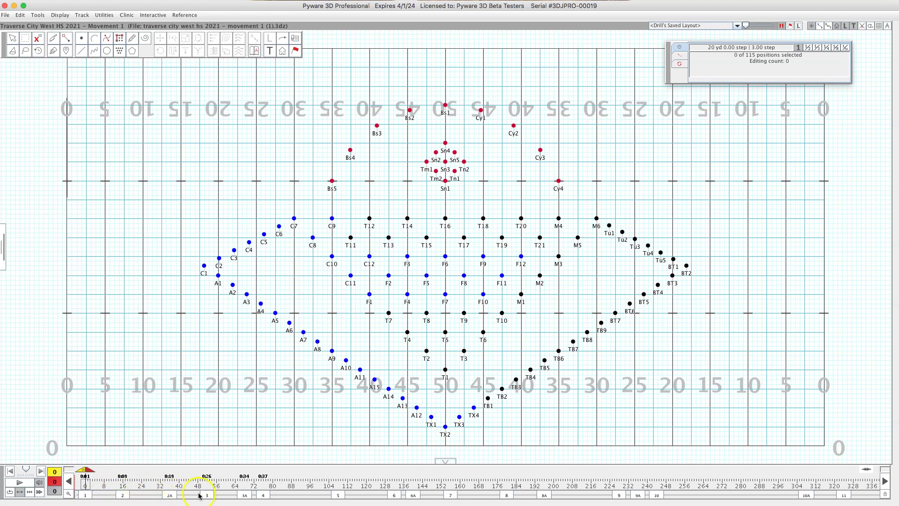